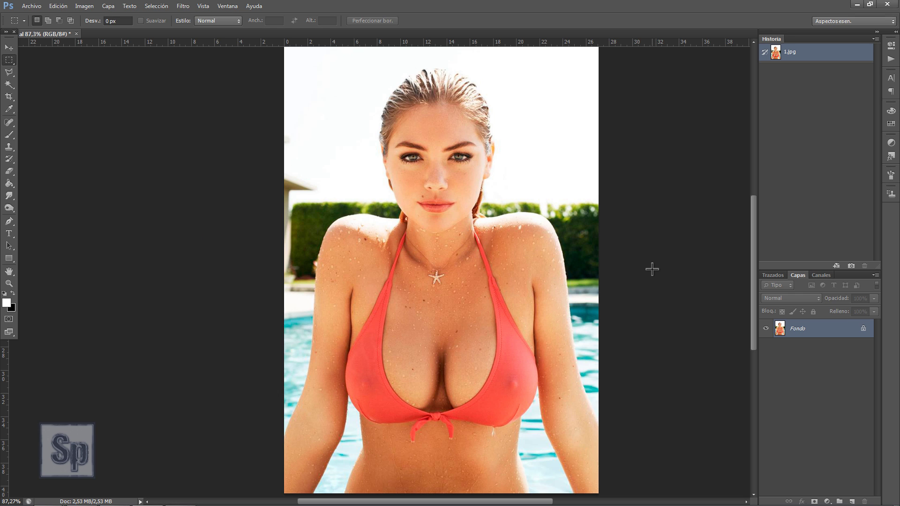
Drag the star tattoo file from the desktop into the photo as a new layer, then return Photoshop to full screen
{"action": "key", "text": "super+Left"}
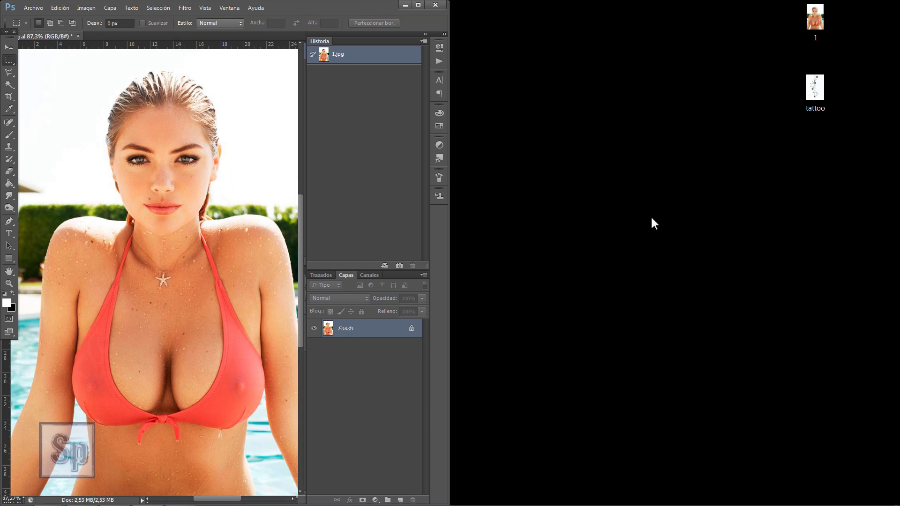
{"action": "mouse_move", "coordinate": [822, 87]}
{"action": "left_mouse_down"}
{"action": "mouse_move", "coordinate": [707, 230]}
{"action": "mouse_move", "coordinate": [209, 206]}
{"action": "left_mouse_up"}
{"action": "left_click", "coordinate": [418, 5]}
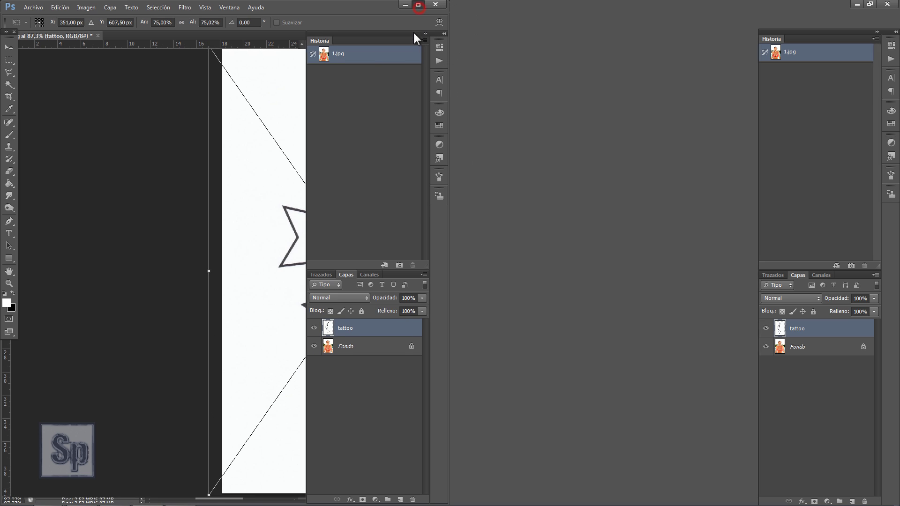
{"action": "scroll", "coordinate": [592, 121], "scroll_direction": "up", "scroll_amount": 1}
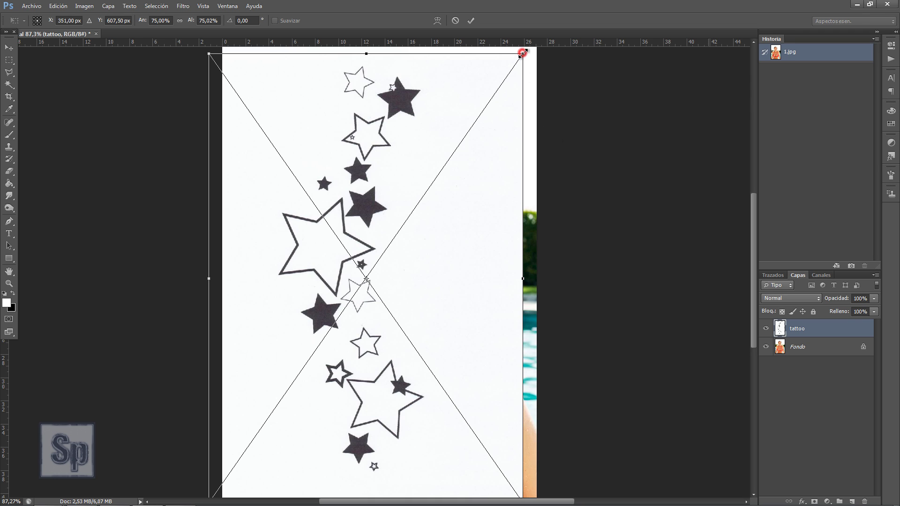
Scale the tattoo down to about 29% and place it over the left side of the chest
{"action": "left_click_drag", "start_coordinate": [522, 54], "coordinate": [340, 336]}
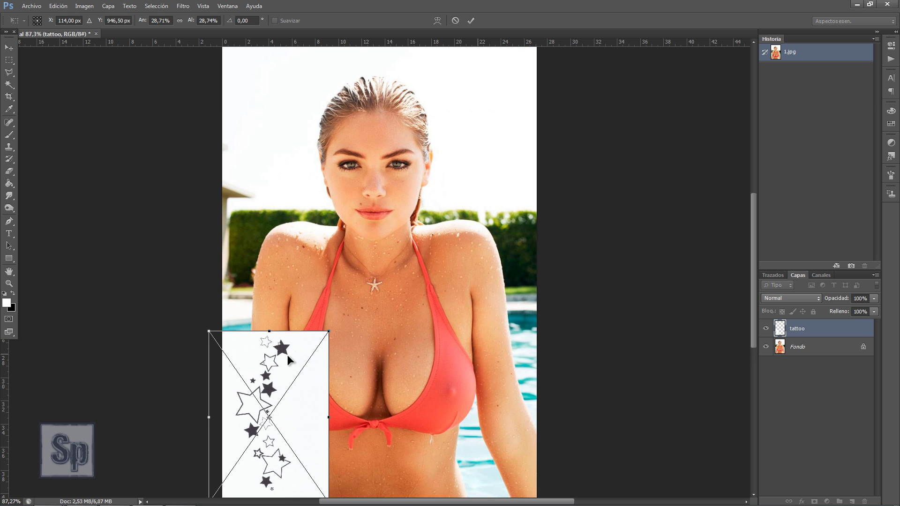
{"action": "left_click_drag", "start_coordinate": [286, 361], "coordinate": [304, 341]}
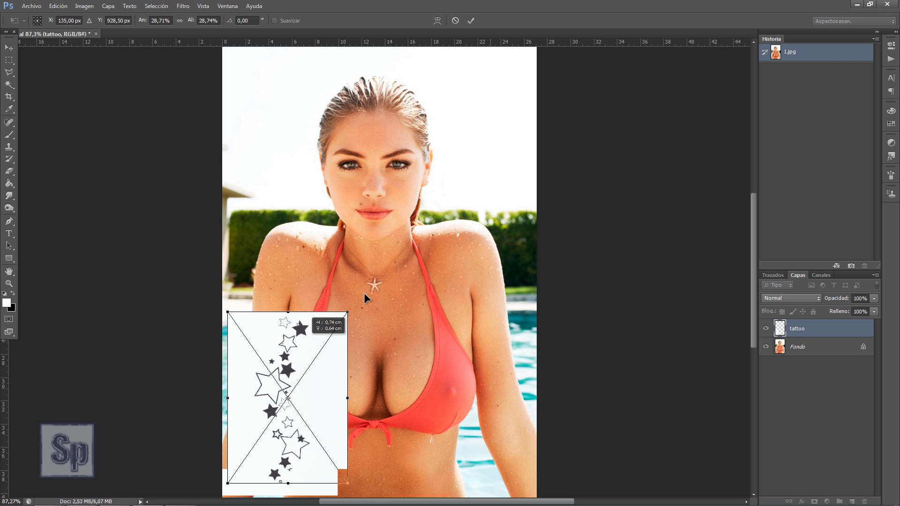
{"action": "left_click_drag", "start_coordinate": [361, 302], "coordinate": [335, 357]}
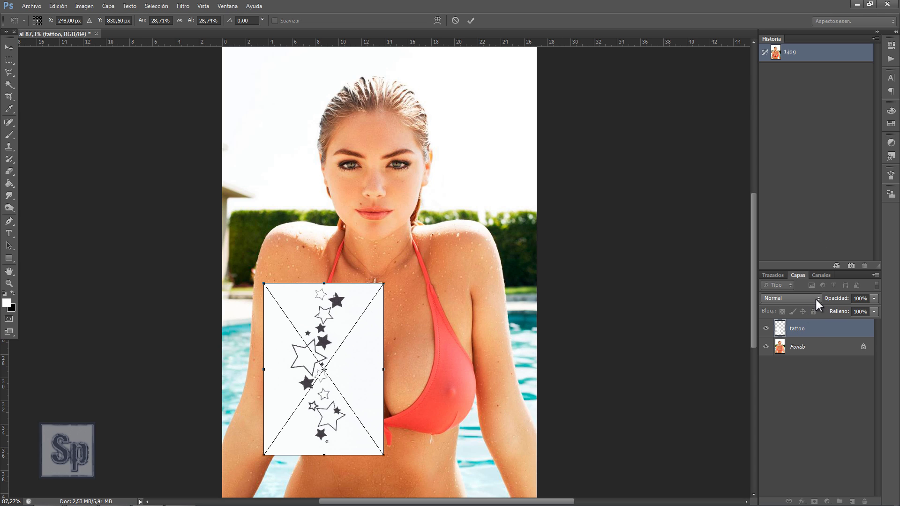
Set the tattoo layer's blend mode to Multiplicar to drop its white background
{"action": "left_click", "coordinate": [820, 301]}
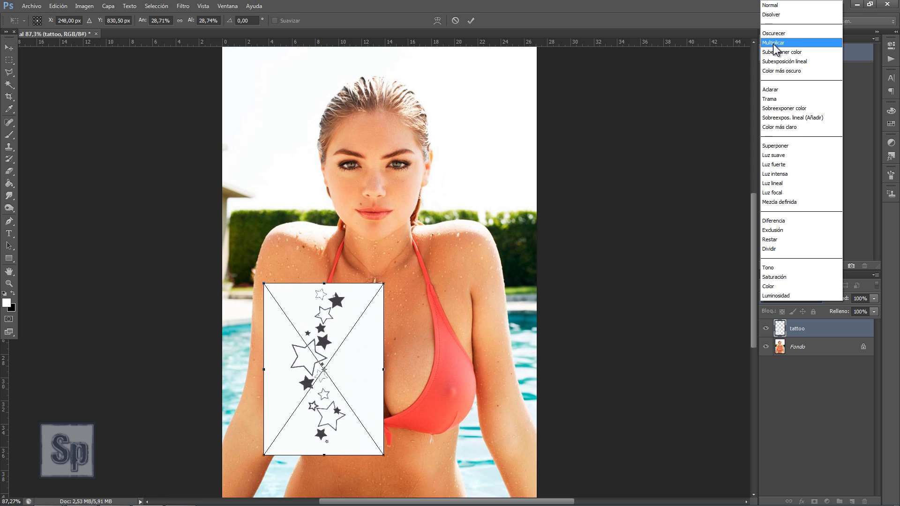
{"action": "left_click", "coordinate": [773, 43]}
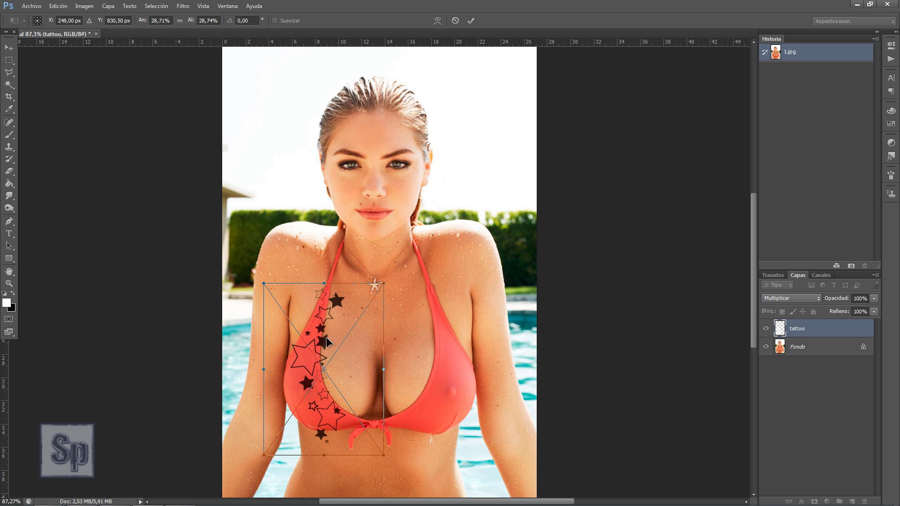
Enlarge the tattoo to about 34%, tilt it about 11° down the chest, and commit
{"action": "left_click_drag", "start_coordinate": [327, 343], "coordinate": [345, 342]}
{"action": "left_click_drag", "start_coordinate": [356, 309], "coordinate": [346, 314]}
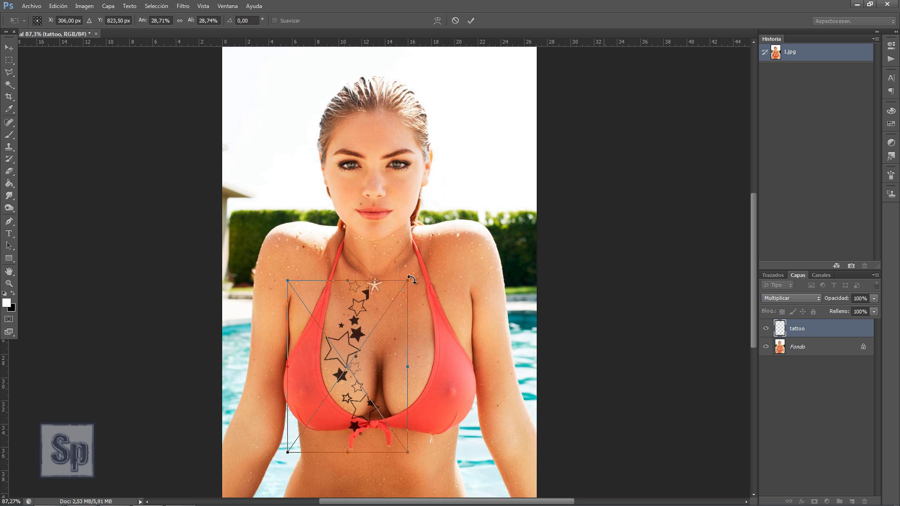
{"action": "mouse_move", "coordinate": [407, 280]}
{"action": "left_mouse_down"}
{"action": "mouse_move", "coordinate": [438, 249]}
{"action": "mouse_move", "coordinate": [421, 229]}
{"action": "left_mouse_up"}
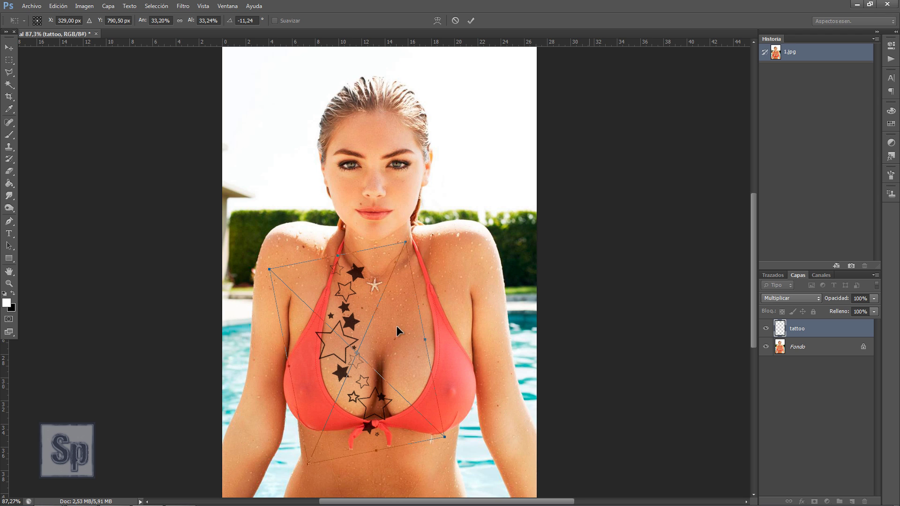
{"action": "left_click_drag", "start_coordinate": [396, 325], "coordinate": [385, 349]}
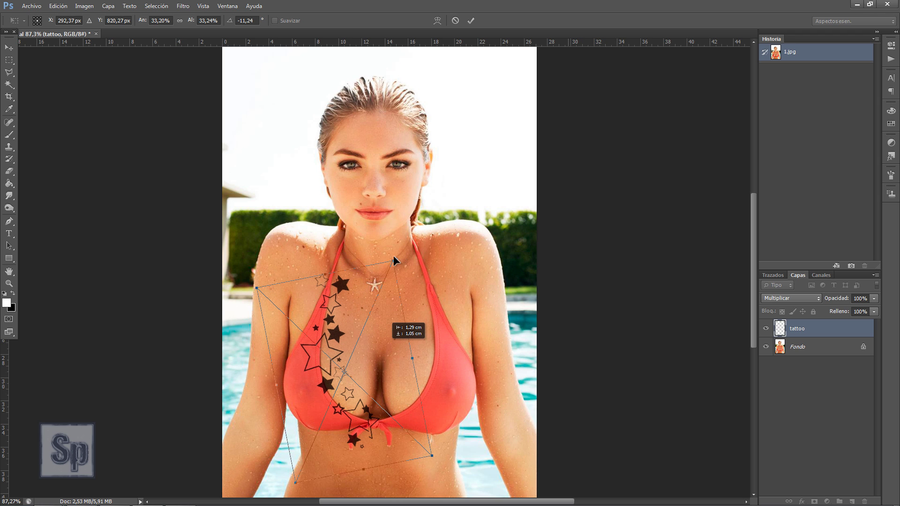
{"action": "left_click_drag", "start_coordinate": [394, 258], "coordinate": [394, 256]}
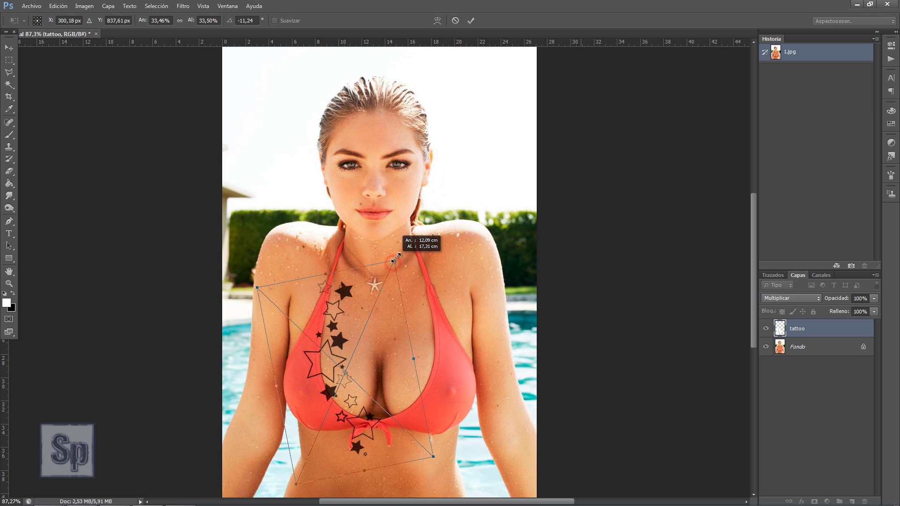
{"action": "left_click_drag", "start_coordinate": [381, 305], "coordinate": [381, 302]}
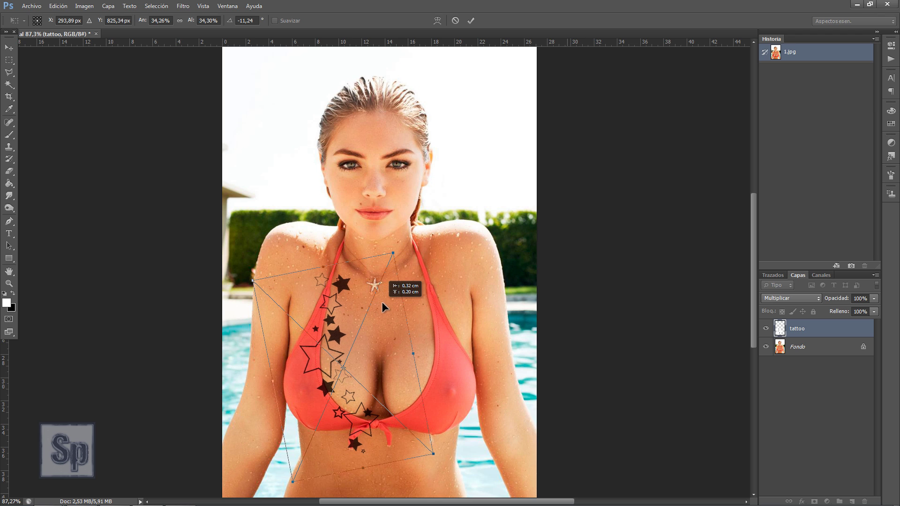
{"action": "left_click_drag", "start_coordinate": [381, 303], "coordinate": [385, 302]}
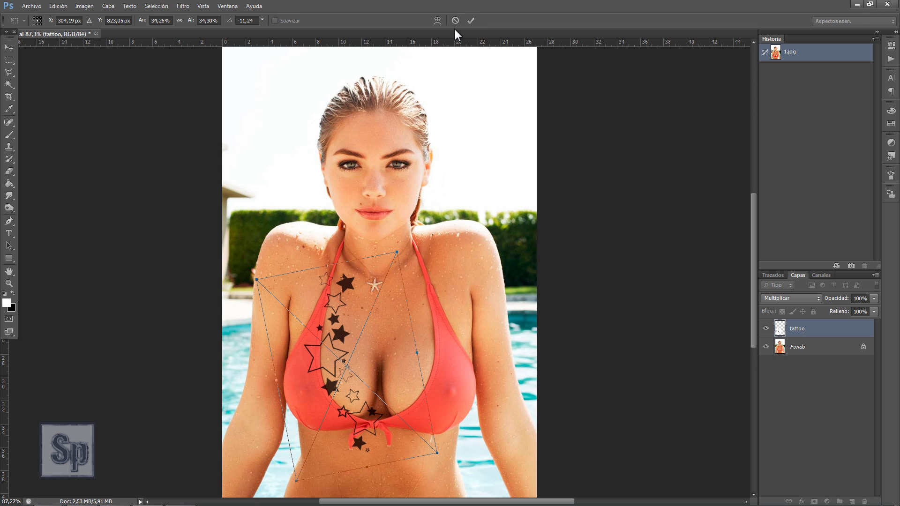
{"action": "left_click", "coordinate": [470, 20]}
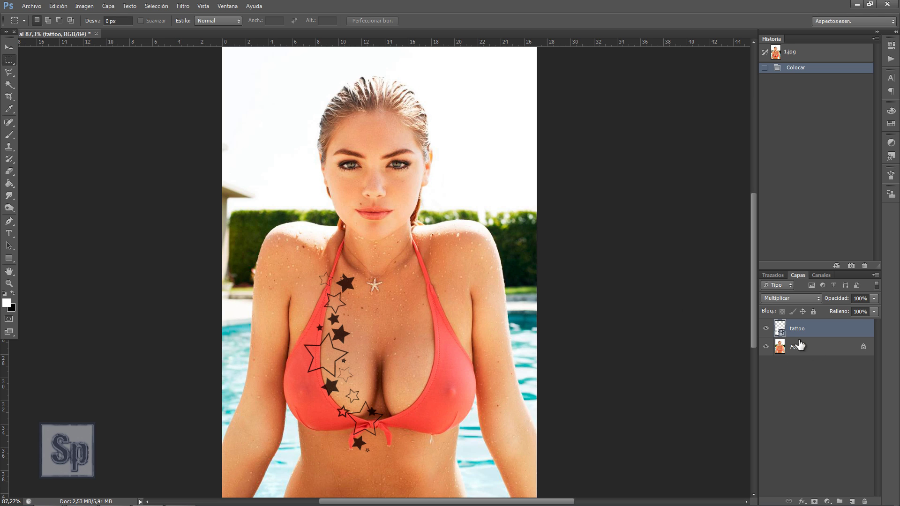
Rasterize the tattoo layer with Rasterizar capa
{"action": "right_click", "coordinate": [812, 331]}
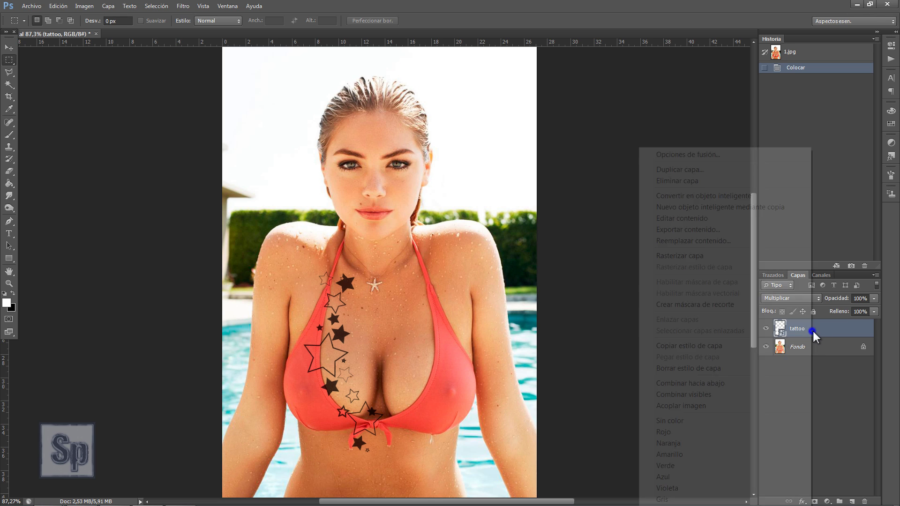
{"action": "left_click", "coordinate": [680, 255]}
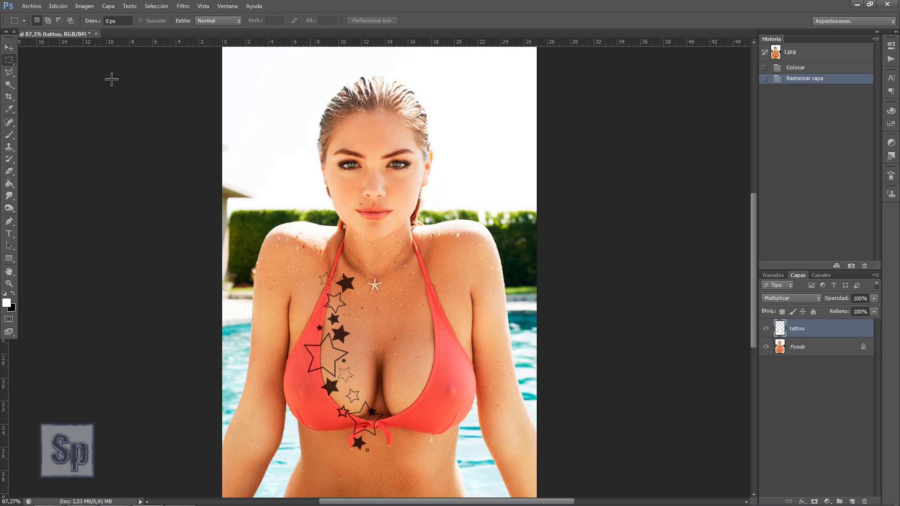
{"action": "right_click", "coordinate": [9, 71]}
Enclose the star tattoo in a rectangular marquee selection
{"action": "left_click_drag", "start_coordinate": [300, 263], "coordinate": [384, 454]}
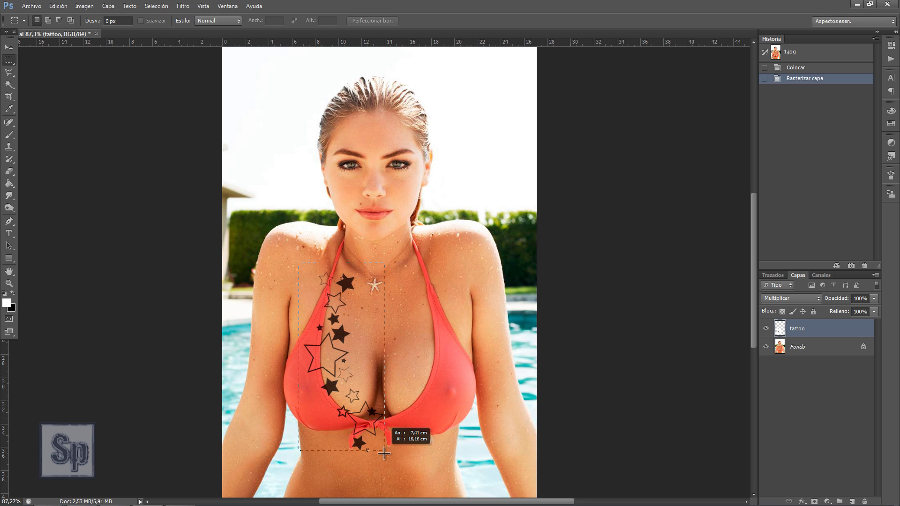
{"action": "left_click_drag", "start_coordinate": [384, 454], "coordinate": [385, 456]}
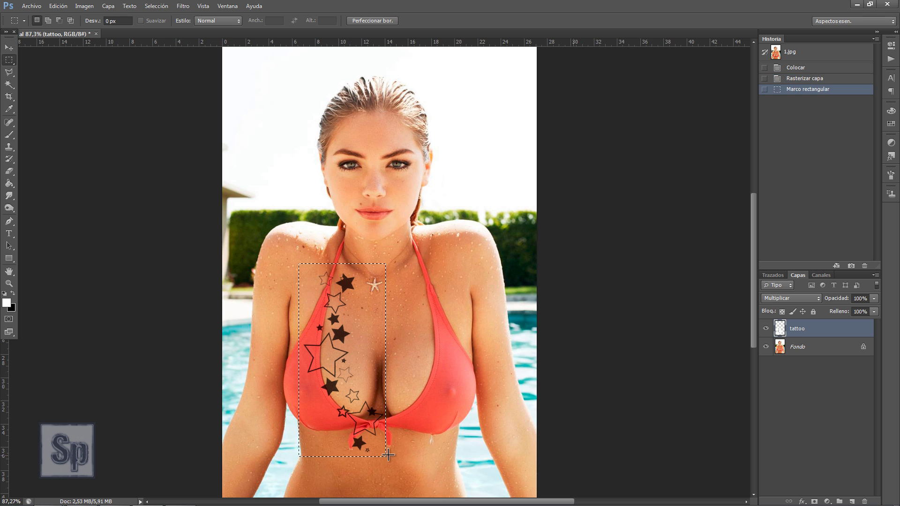
{"action": "left_click", "coordinate": [60, 6]}
{"action": "mouse_move", "coordinate": [75, 237]}
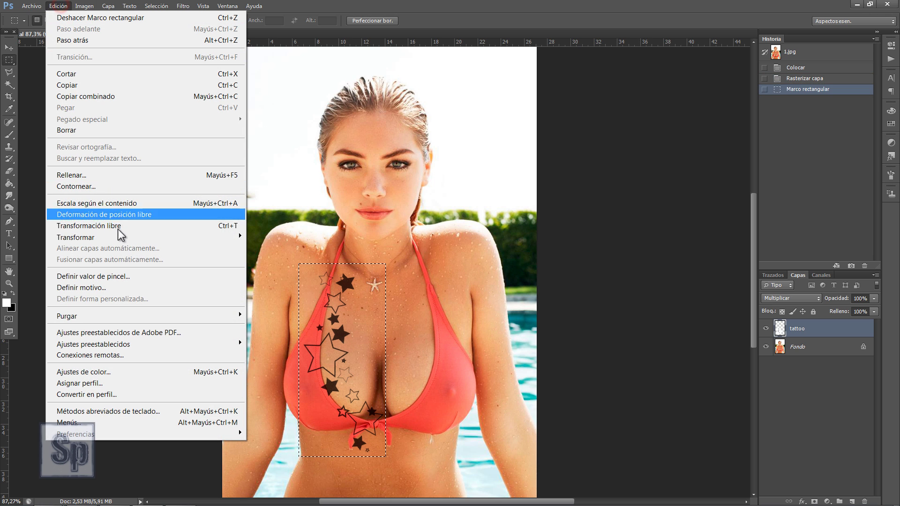
Warp the tattoo with Deformar, bending its edges and stars around the left breast, then commit
{"action": "left_click", "coordinate": [307, 311]}
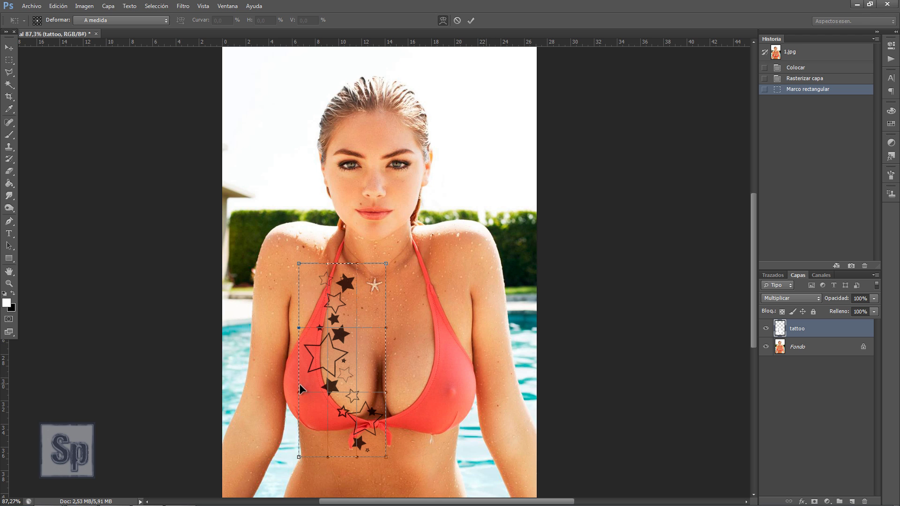
{"action": "left_click_drag", "start_coordinate": [299, 457], "coordinate": [306, 435]}
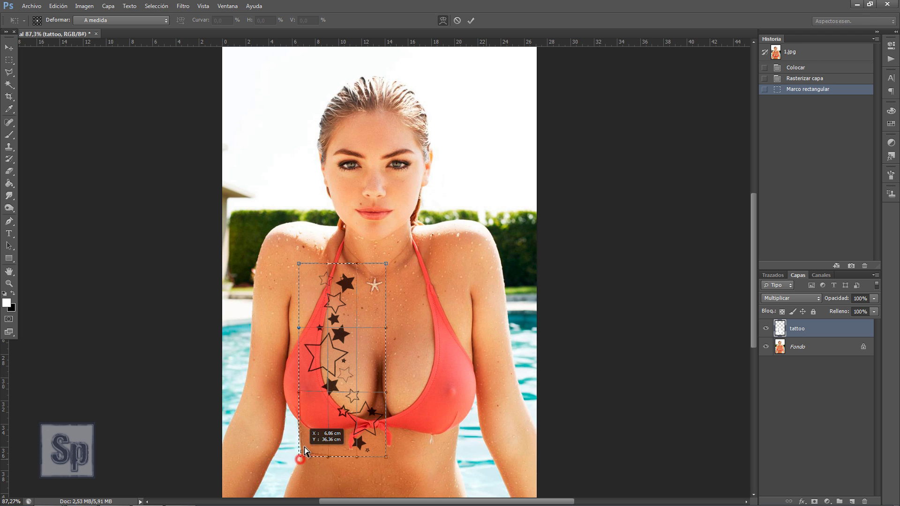
{"action": "left_click_drag", "start_coordinate": [303, 379], "coordinate": [353, 312]}
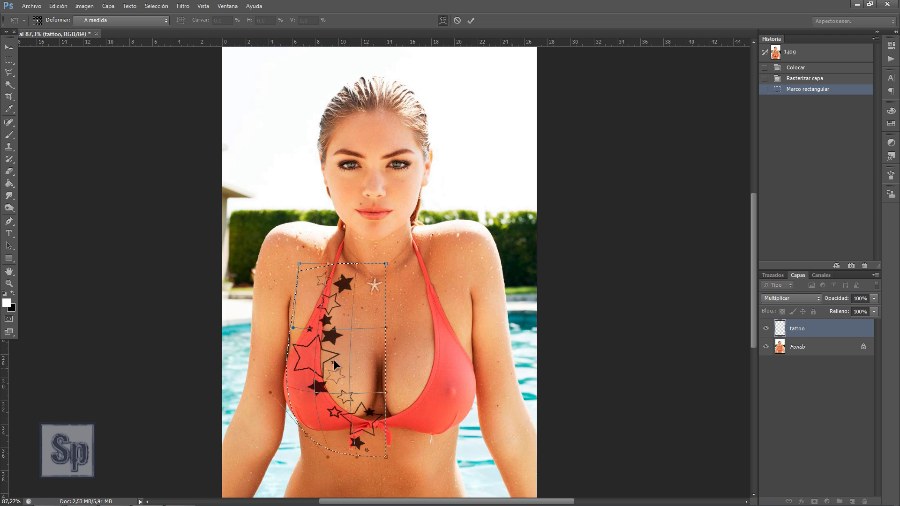
{"action": "mouse_move", "coordinate": [299, 264]}
{"action": "left_mouse_down"}
{"action": "mouse_move", "coordinate": [301, 272]}
{"action": "mouse_move", "coordinate": [387, 273]}
{"action": "left_mouse_up"}
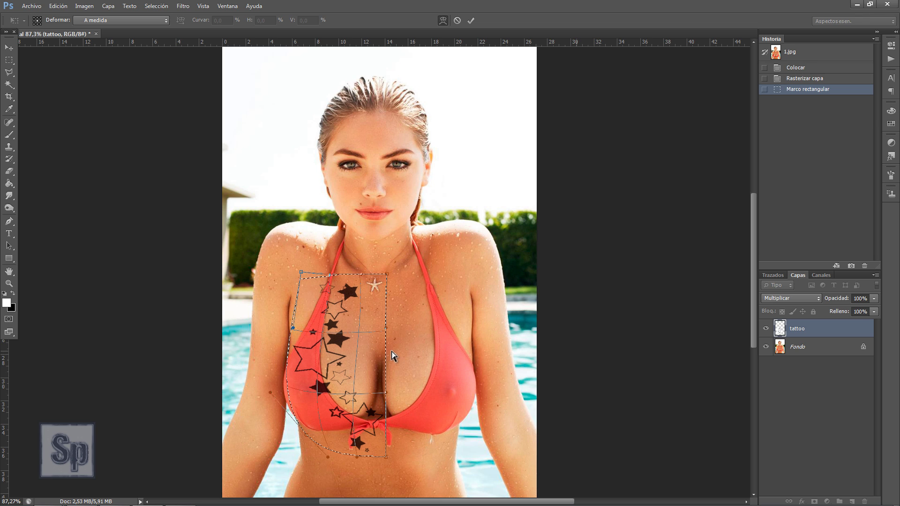
{"action": "left_click_drag", "start_coordinate": [384, 340], "coordinate": [381, 341]}
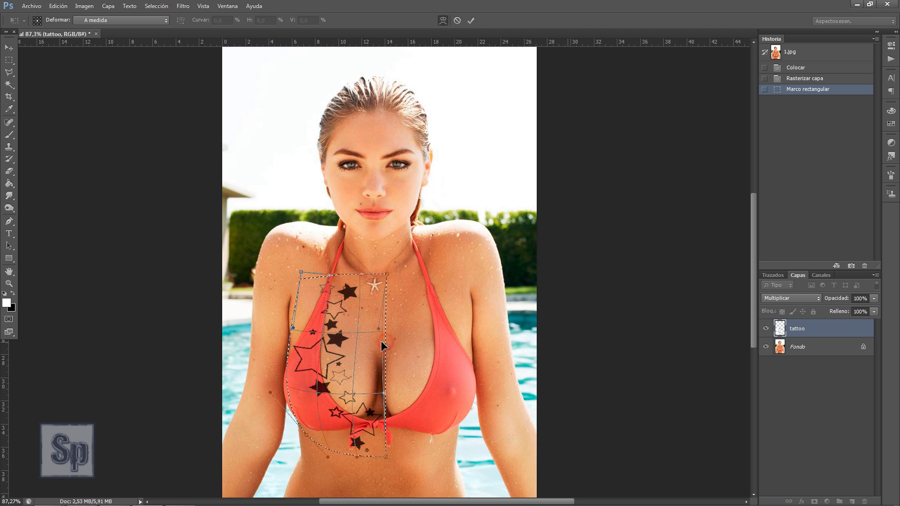
{"action": "left_click_drag", "start_coordinate": [384, 394], "coordinate": [374, 396]}
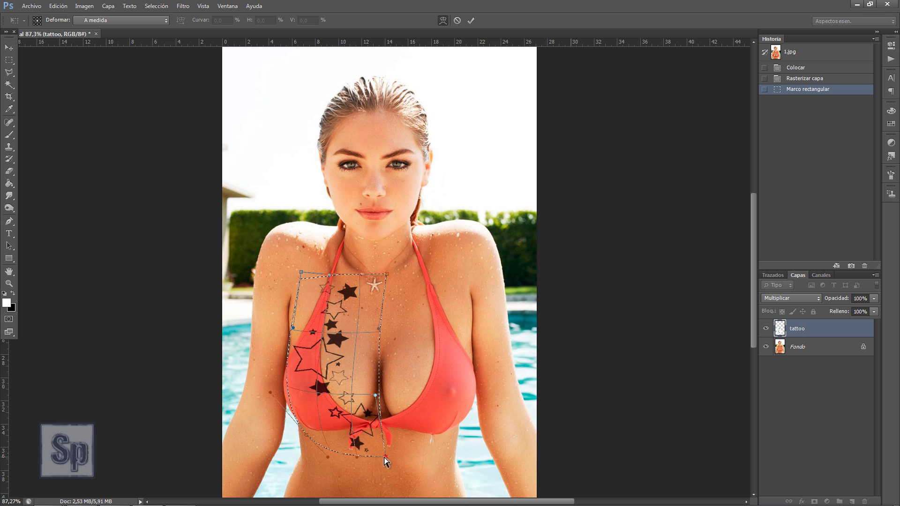
{"action": "mouse_move", "coordinate": [385, 454]}
{"action": "left_mouse_down"}
{"action": "mouse_move", "coordinate": [335, 435]}
{"action": "mouse_move", "coordinate": [362, 424]}
{"action": "mouse_move", "coordinate": [308, 426]}
{"action": "left_mouse_up"}
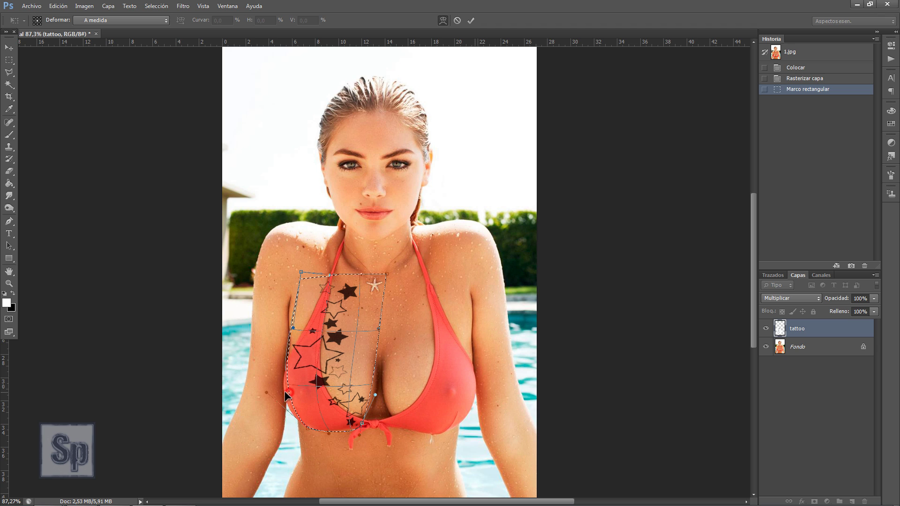
{"action": "left_click_drag", "start_coordinate": [292, 338], "coordinate": [301, 340]}
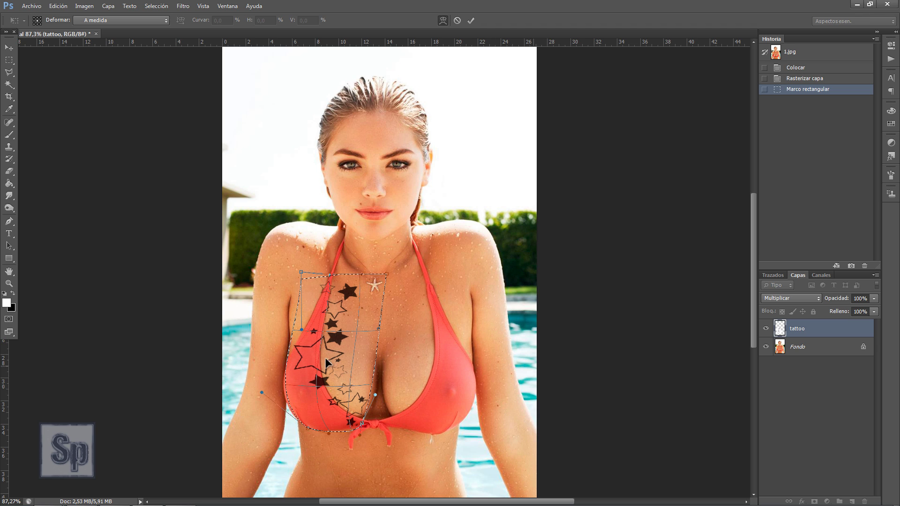
{"action": "left_click_drag", "start_coordinate": [324, 353], "coordinate": [330, 356]}
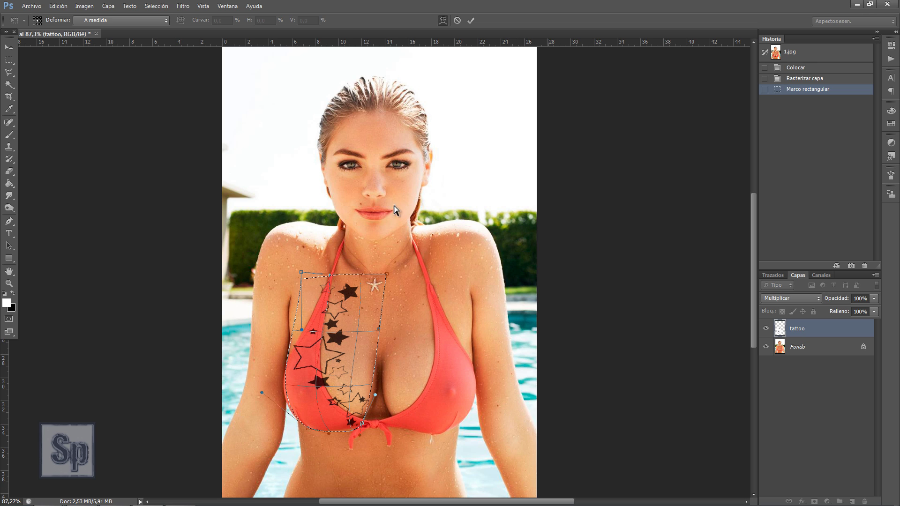
{"action": "left_click", "coordinate": [470, 21]}
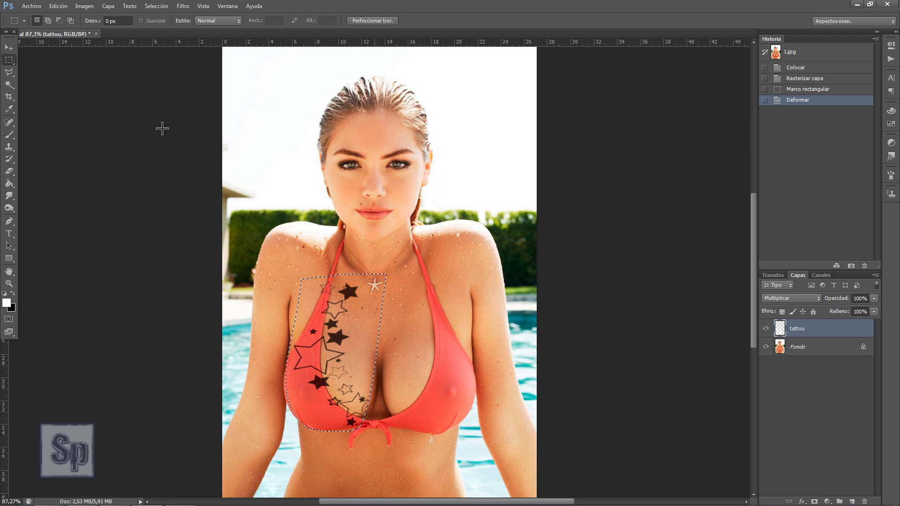
Zoom in to about 170% on the tattoo and bikini edge
{"action": "scroll", "coordinate": [341, 399], "scroll_direction": "up", "scroll_amount": 2}
{"action": "scroll", "coordinate": [341, 400], "scroll_direction": "up", "scroll_amount": 2}
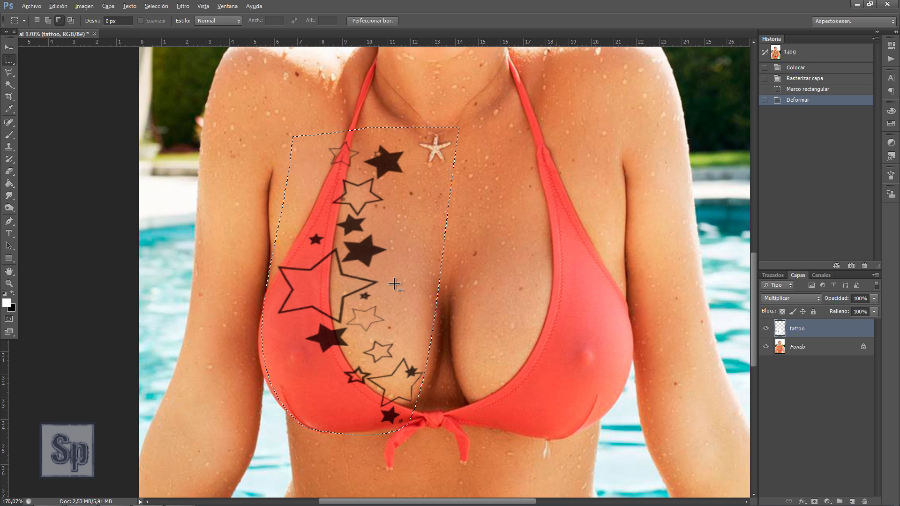
{"action": "scroll", "coordinate": [341, 400], "scroll_direction": "up", "scroll_amount": 1}
{"action": "key", "text": "alt"}
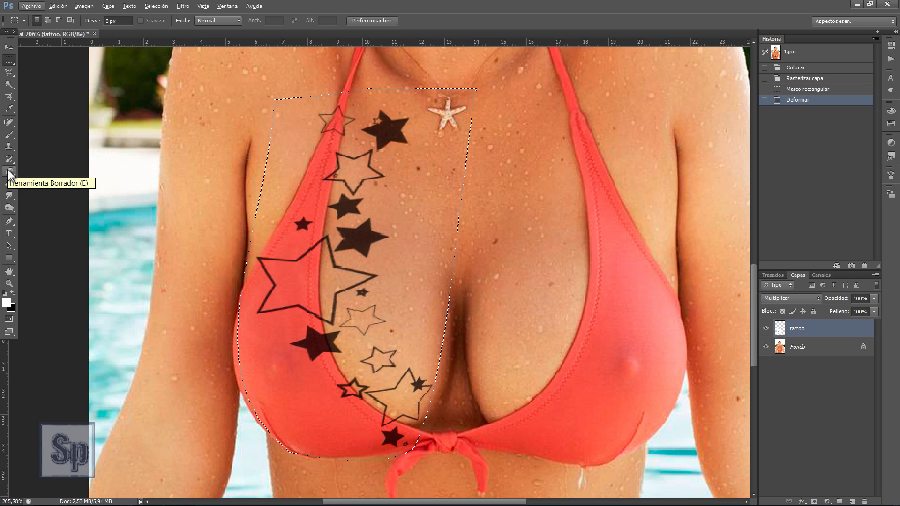
Erase the star parts over the left bikini cup, checking the strokes via History states
{"action": "left_click", "coordinate": [8, 171]}
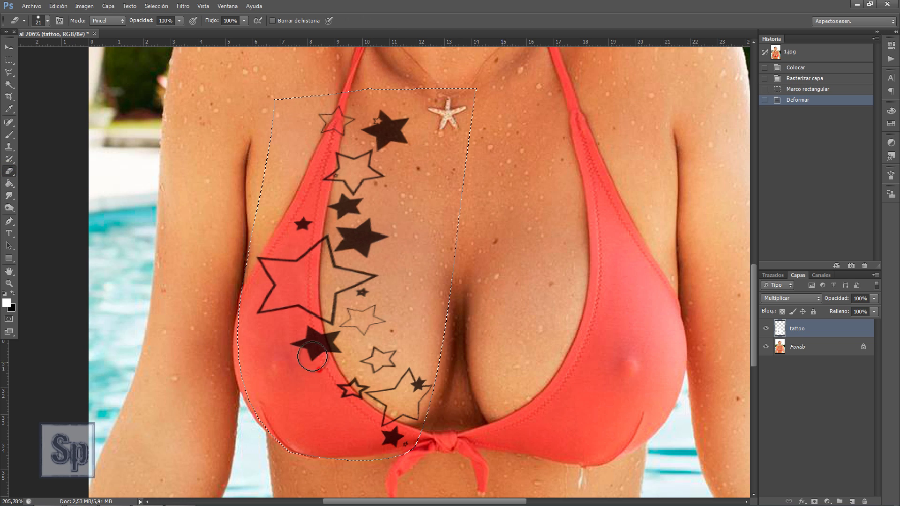
{"action": "mouse_move", "coordinate": [312, 356]}
{"action": "left_mouse_down"}
{"action": "mouse_move", "coordinate": [315, 340]}
{"action": "mouse_move", "coordinate": [297, 305]}
{"action": "mouse_move", "coordinate": [258, 308]}
{"action": "mouse_move", "coordinate": [271, 261]}
{"action": "mouse_move", "coordinate": [301, 255]}
{"action": "mouse_move", "coordinate": [319, 237]}
{"action": "mouse_move", "coordinate": [298, 219]}
{"action": "left_mouse_up"}
{"action": "left_click_drag", "start_coordinate": [323, 180], "coordinate": [322, 161]}
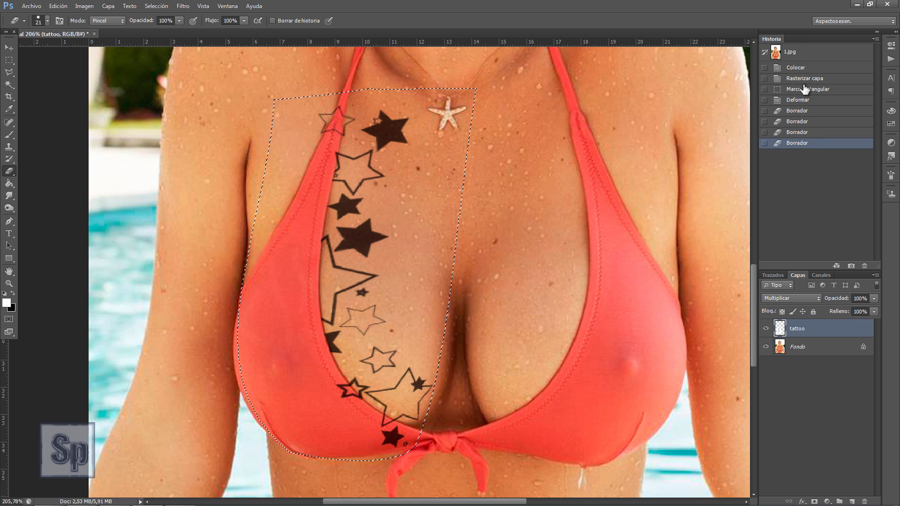
{"action": "left_click", "coordinate": [802, 133]}
{"action": "left_click", "coordinate": [801, 121]}
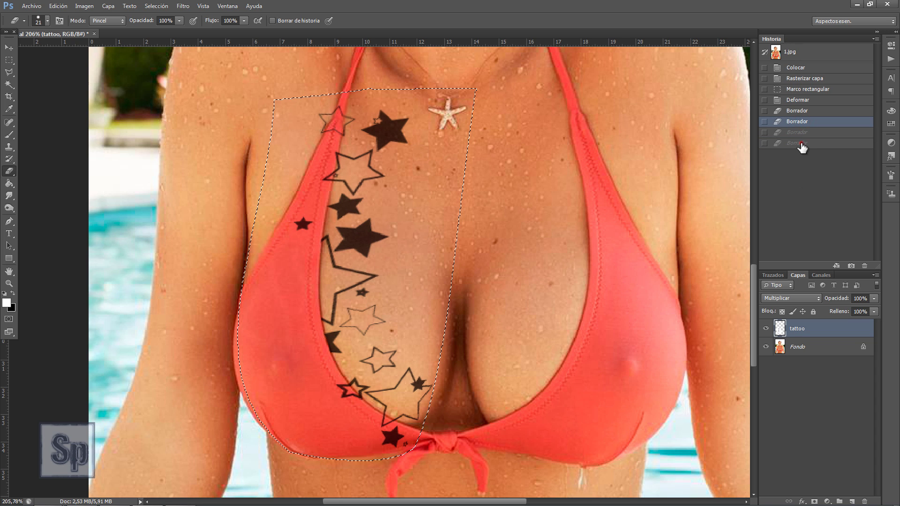
{"action": "left_click", "coordinate": [801, 143]}
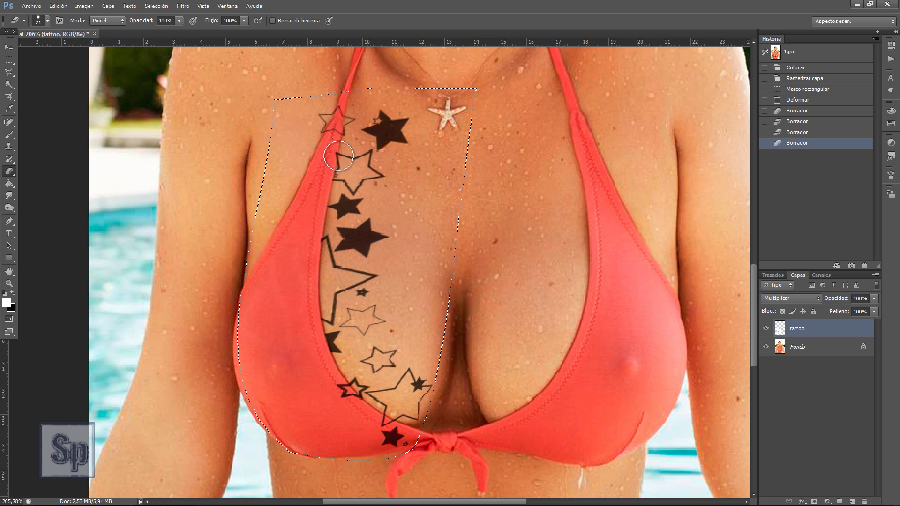
Resize the eraser to 10 px and erase the star lines crossing the bikini strap
{"action": "right_click", "coordinate": [357, 159], "text": "alt"}
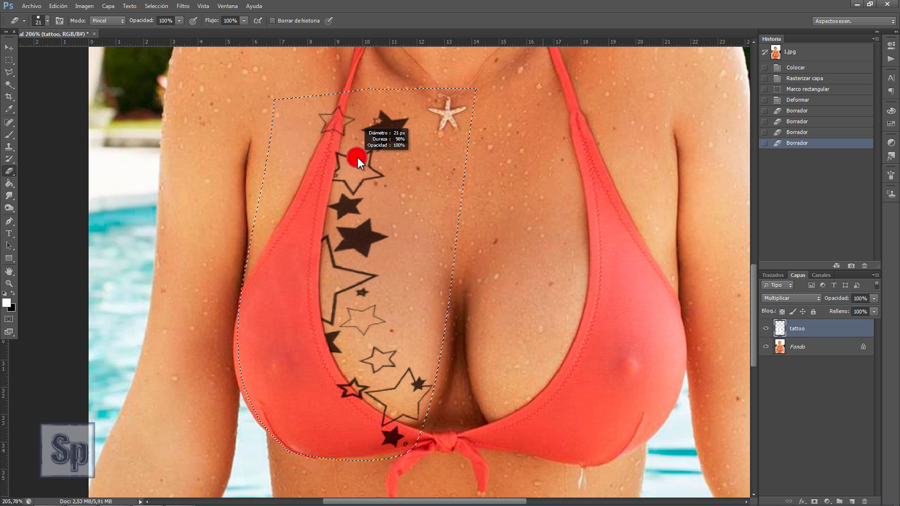
{"action": "mouse_move", "coordinate": [368, 158]}
{"action": "left_mouse_down"}
{"action": "mouse_move", "coordinate": [377, 166]}
{"action": "mouse_move", "coordinate": [358, 168]}
{"action": "left_mouse_up"}
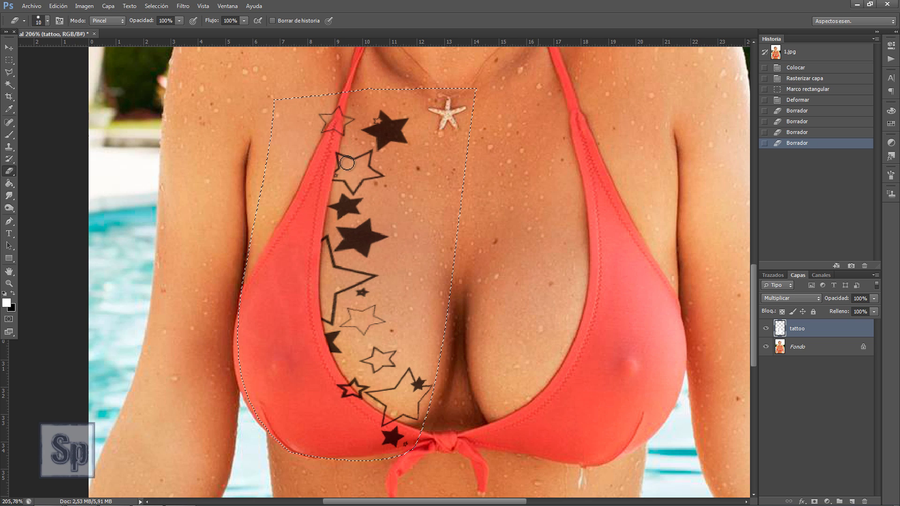
{"action": "left_click_drag", "start_coordinate": [335, 140], "coordinate": [339, 110]}
{"action": "left_click", "coordinate": [339, 110]}
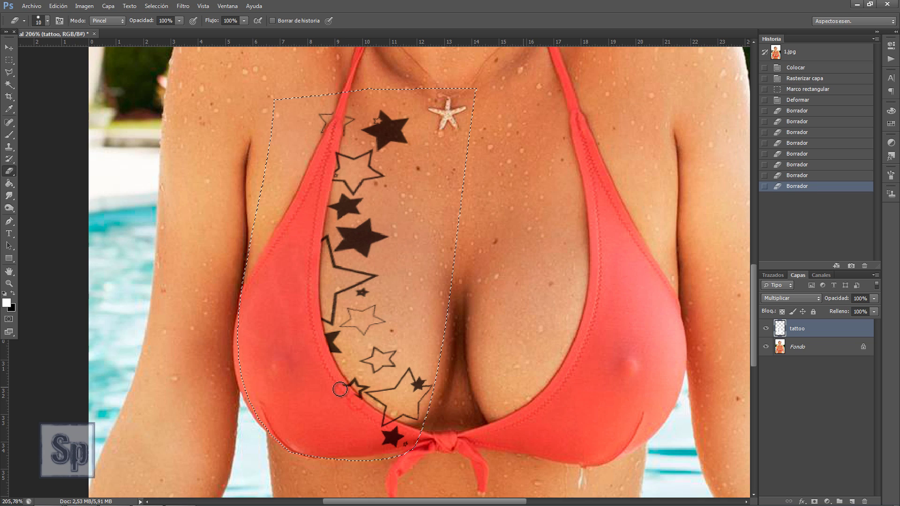
Erase the star lines along the lower cup edge and the small star near the knot
{"action": "left_click", "coordinate": [357, 401]}
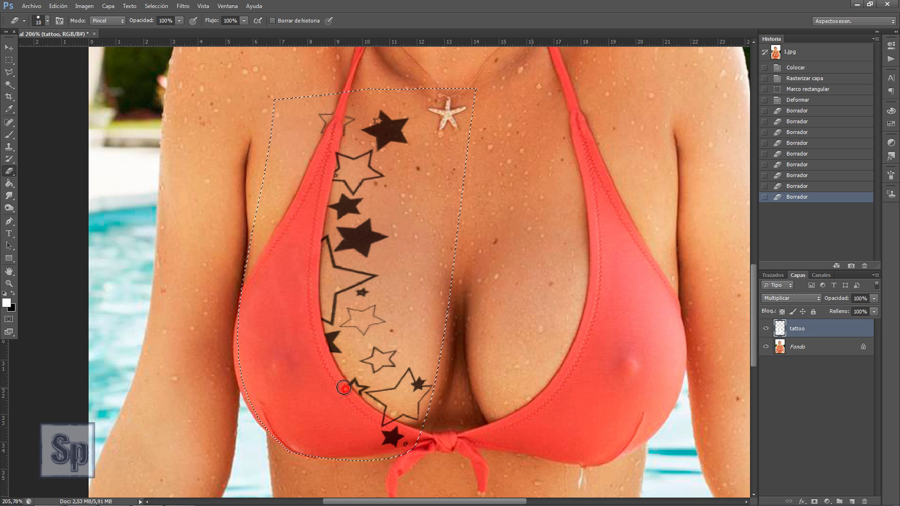
{"action": "left_click", "coordinate": [341, 386]}
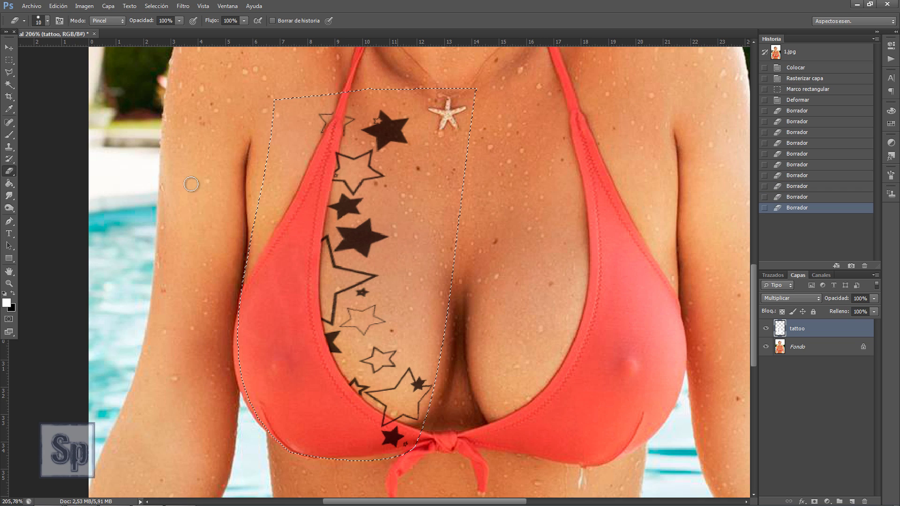
{"action": "left_click", "coordinate": [47, 21]}
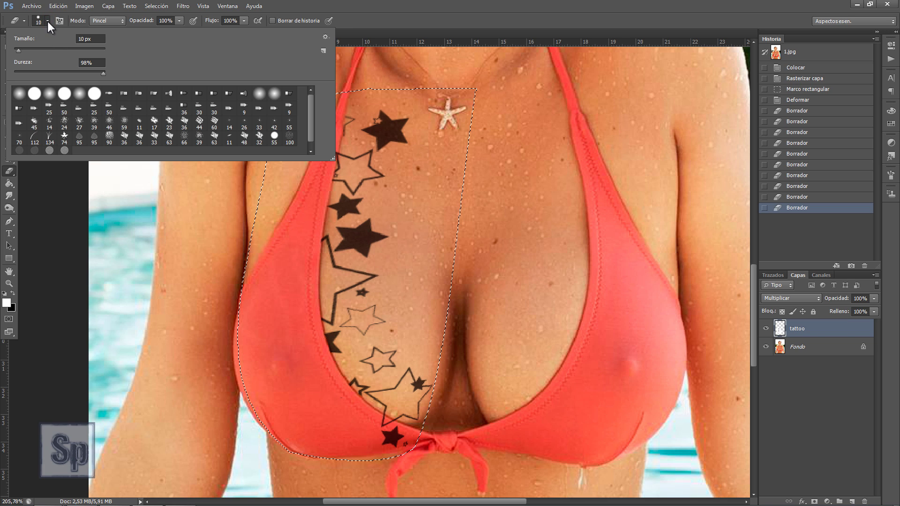
{"action": "left_click", "coordinate": [47, 21]}
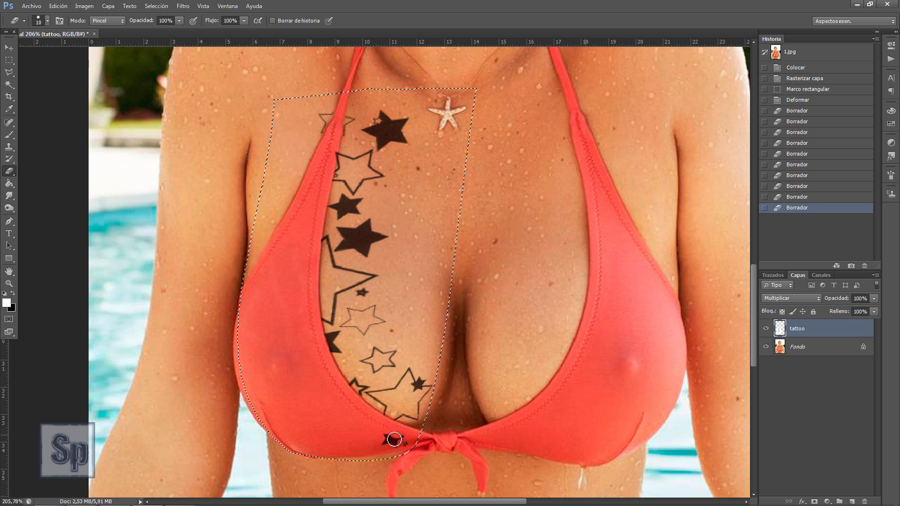
{"action": "left_click_drag", "start_coordinate": [393, 440], "coordinate": [394, 430]}
Zoom out and deselect the outline around the trimmed star tattoo
{"action": "scroll", "coordinate": [623, 328], "scroll_direction": "down", "scroll_amount": 5}
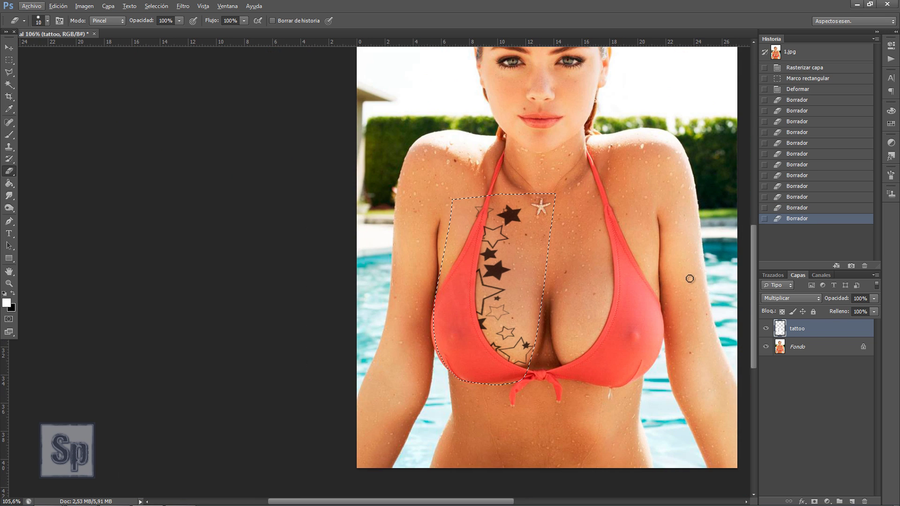
{"action": "scroll", "coordinate": [689, 279], "scroll_direction": "up", "scroll_amount": 2}
{"action": "scroll", "coordinate": [666, 293], "scroll_direction": "right", "scroll_amount": 2}
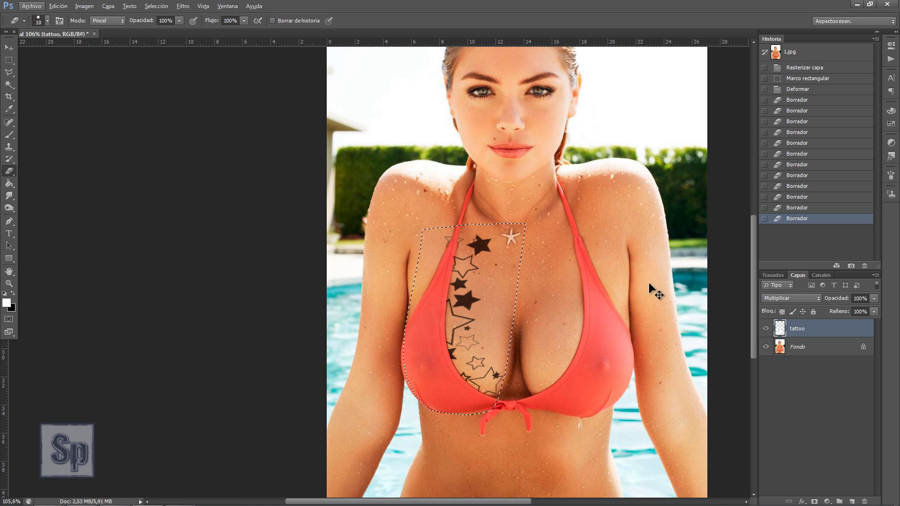
{"action": "scroll", "coordinate": [649, 283], "scroll_direction": "right", "scroll_amount": 2}
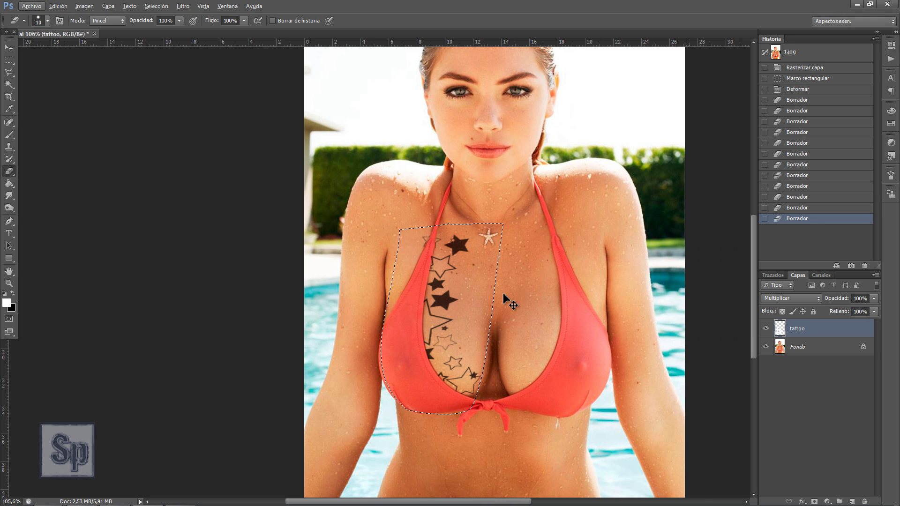
{"action": "key", "text": "ctrl+d"}
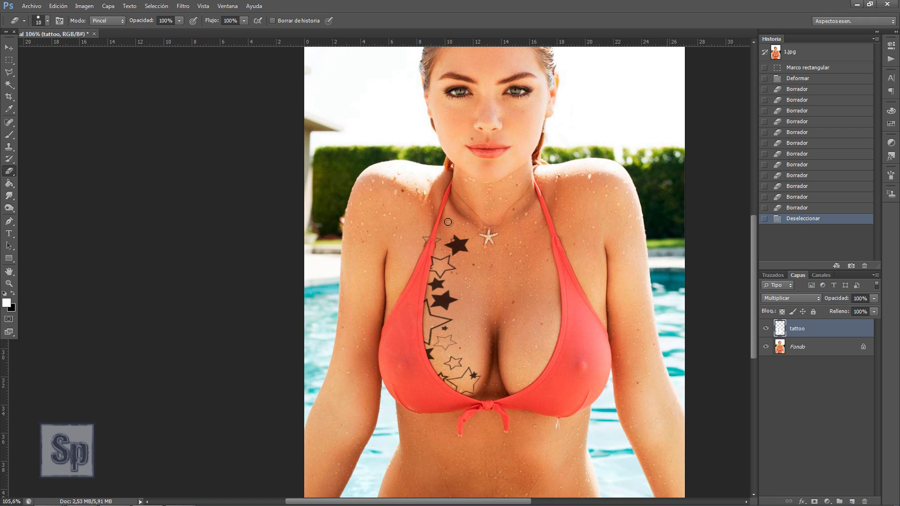
Apply a Gaussian blur with a 0,3-pixel radius to the star tattoo layer
{"action": "left_click", "coordinate": [183, 8]}
{"action": "mouse_move", "coordinate": [202, 125]}
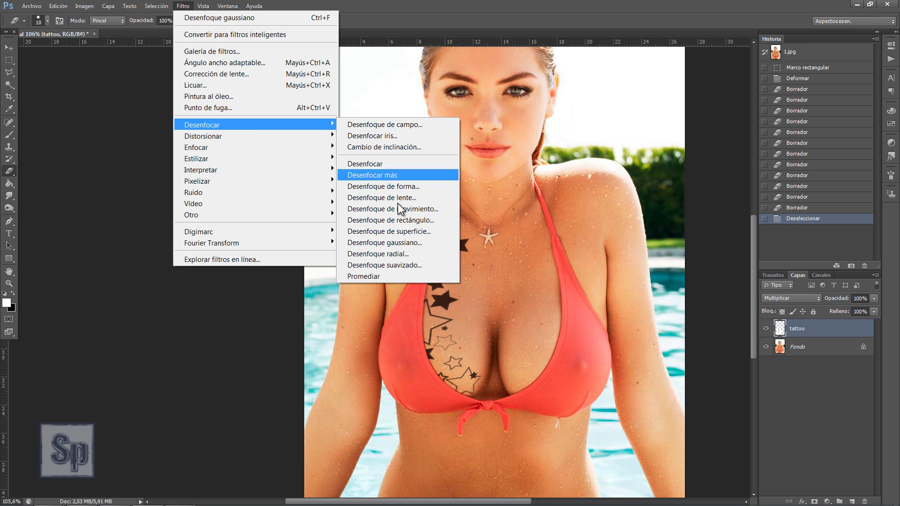
{"action": "left_click", "coordinate": [403, 242]}
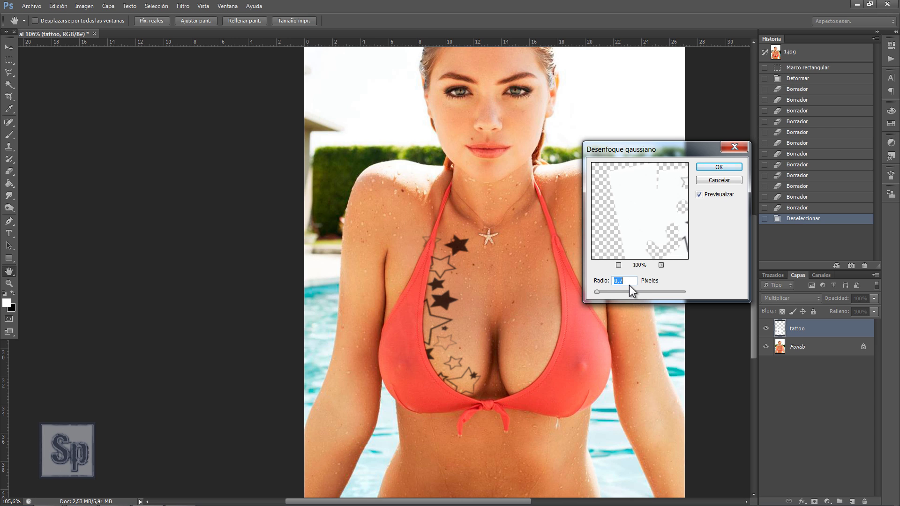
{"action": "key", "text": "Up"}
{"action": "key", "text": "Up"}
{"action": "key", "text": "Up"}
{"action": "key", "text": "Down"}
{"action": "key", "text": "Down"}
{"action": "key", "text": "Down"}
{"action": "left_click", "coordinate": [725, 168]}
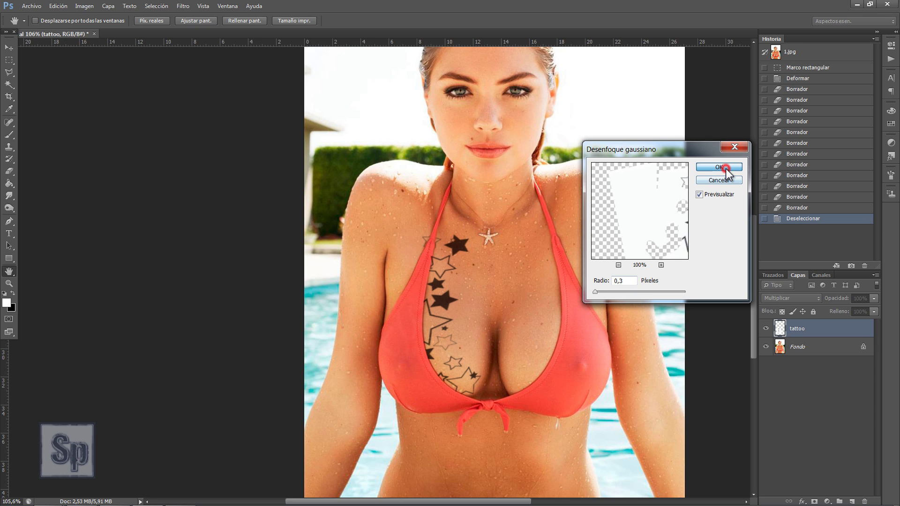
{"action": "key", "text": "e"}
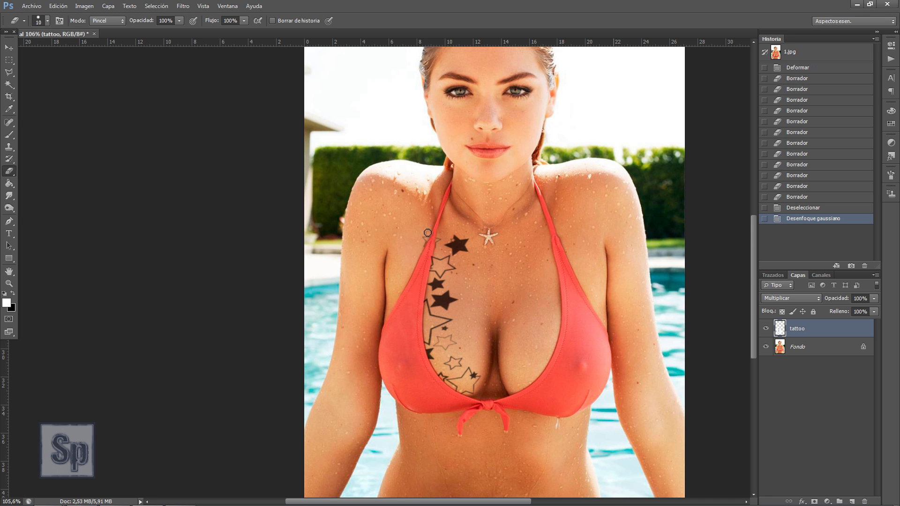
Apply Brightness/Contrast to the tattoo layer: brightness up to 2, contrast reduced
{"action": "left_click", "coordinate": [89, 7]}
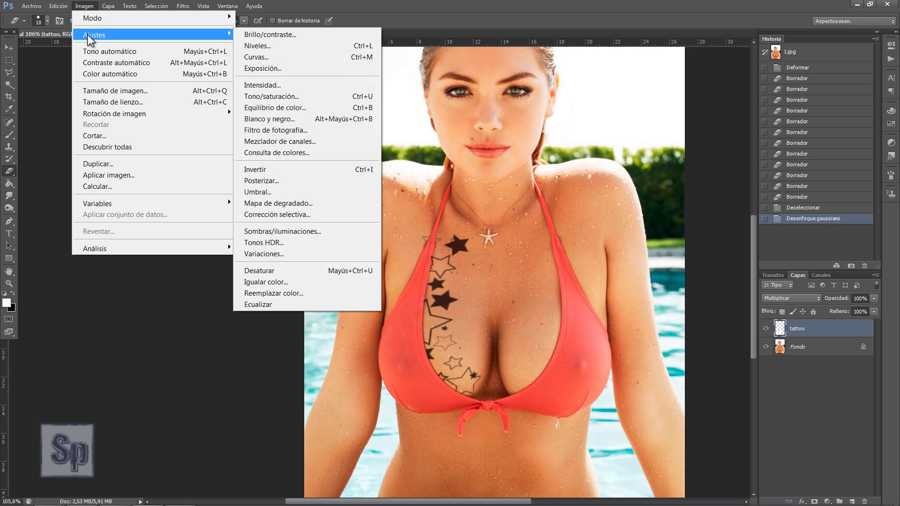
{"action": "left_click", "coordinate": [87, 35]}
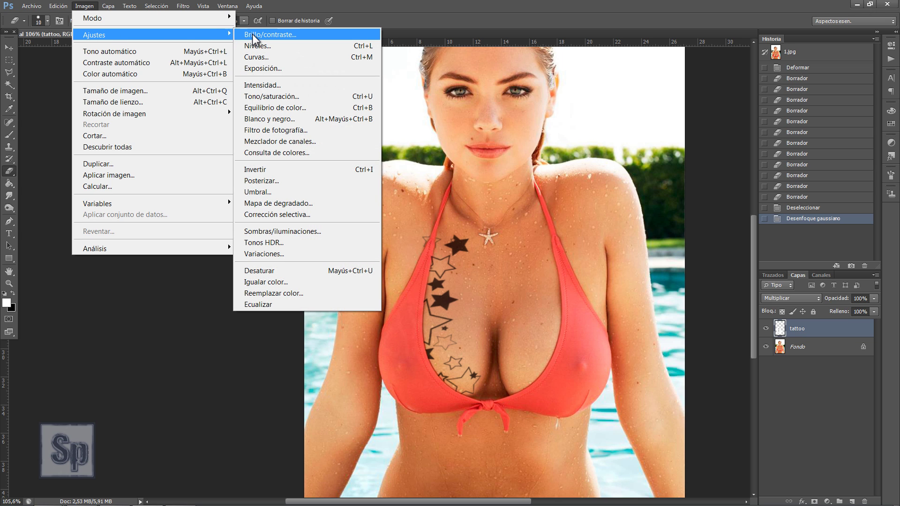
{"action": "left_click", "coordinate": [261, 33]}
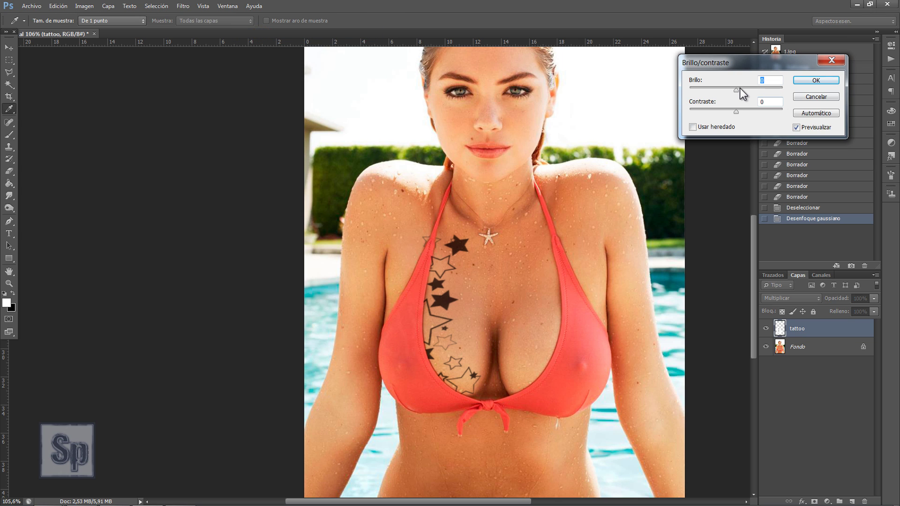
{"action": "mouse_move", "coordinate": [735, 90]}
{"action": "left_mouse_down"}
{"action": "mouse_move", "coordinate": [751, 90]}
{"action": "mouse_move", "coordinate": [736, 91]}
{"action": "mouse_move", "coordinate": [724, 112]}
{"action": "mouse_move", "coordinate": [778, 107]}
{"action": "left_mouse_up"}
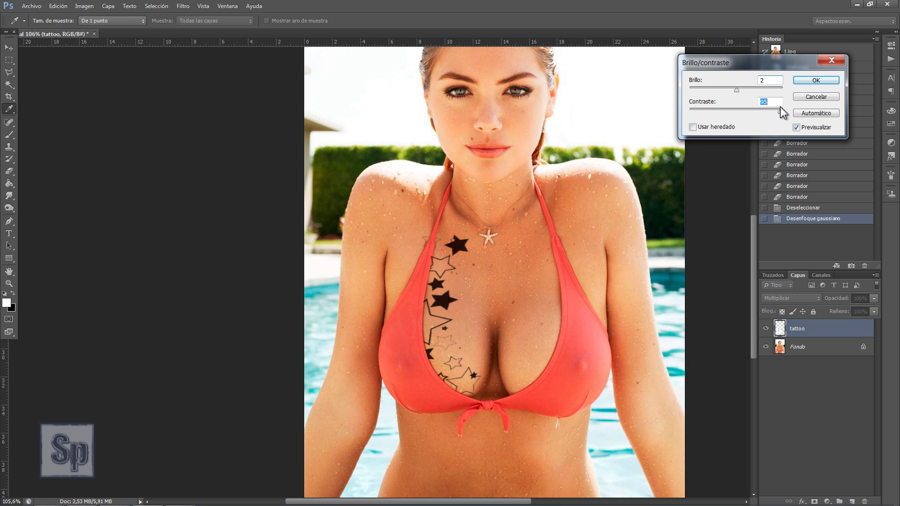
{"action": "left_click_drag", "start_coordinate": [720, 112], "coordinate": [703, 110]}
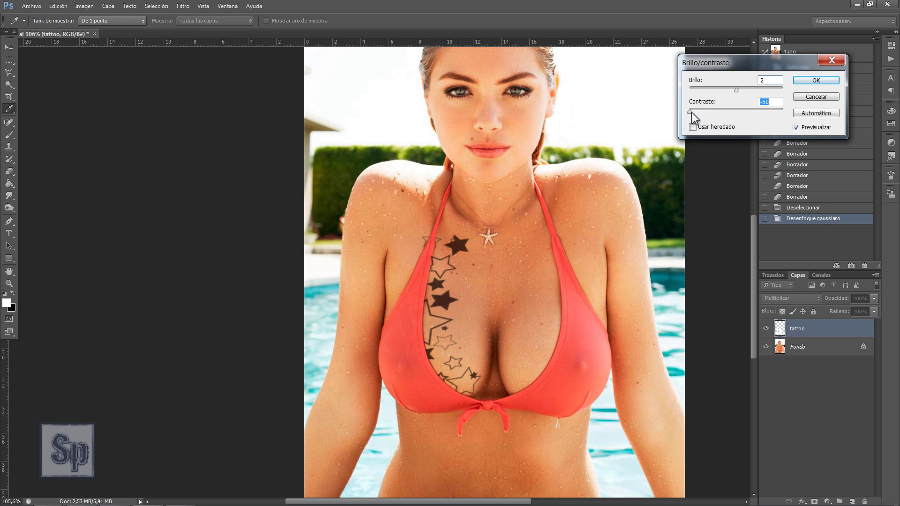
{"action": "left_click", "coordinate": [815, 80]}
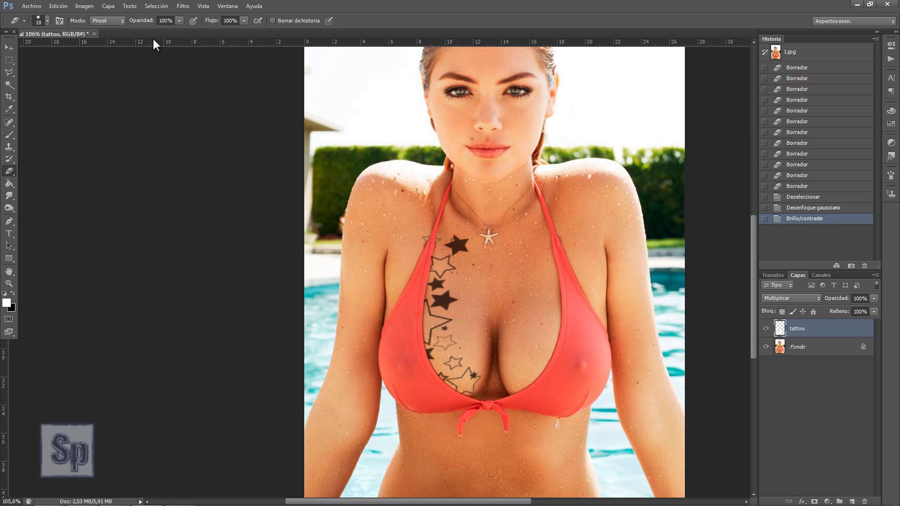
Darken the tattoo's midtones with Levels by moving the midtone input slider right
{"action": "left_click", "coordinate": [87, 5]}
{"action": "mouse_move", "coordinate": [151, 34]}
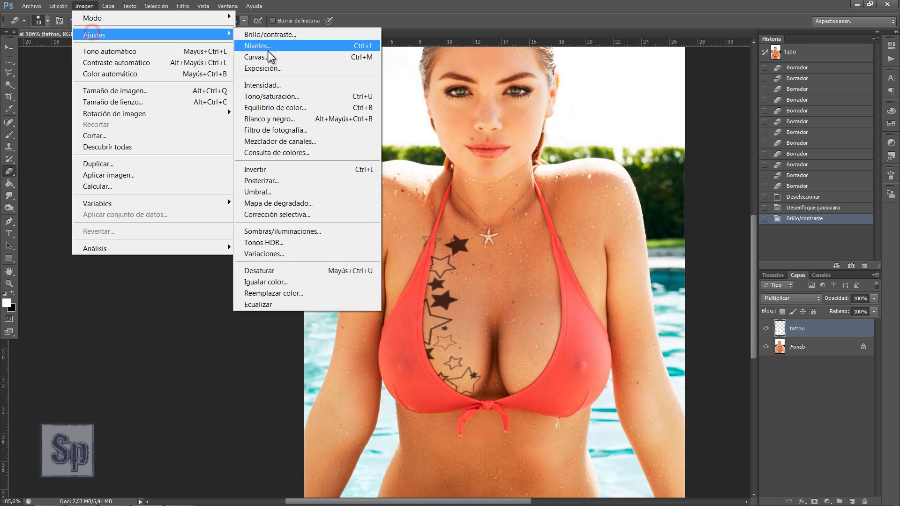
{"action": "left_click", "coordinate": [268, 47]}
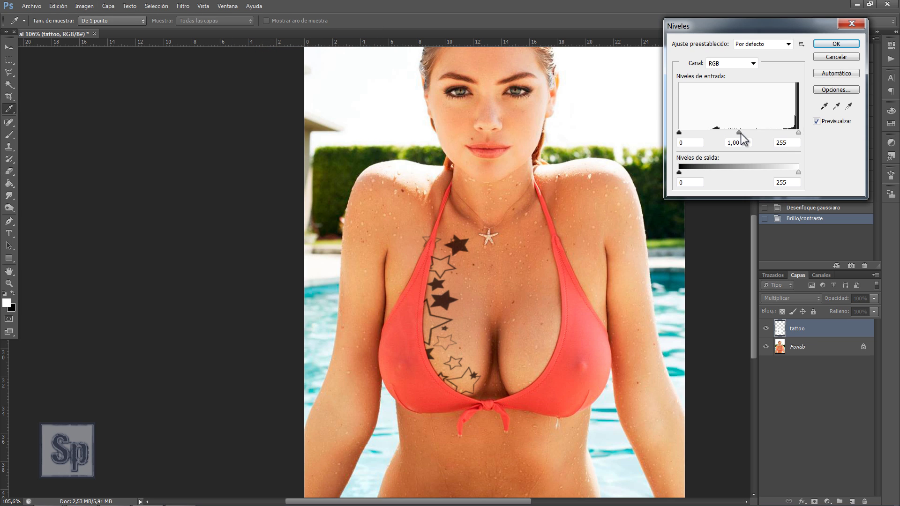
{"action": "mouse_move", "coordinate": [738, 133]}
{"action": "left_mouse_down"}
{"action": "mouse_move", "coordinate": [760, 133]}
{"action": "mouse_move", "coordinate": [721, 133]}
{"action": "mouse_move", "coordinate": [738, 133]}
{"action": "left_mouse_up"}
{"action": "left_click", "coordinate": [836, 44]}
{"action": "key", "text": "e"}
{"action": "scroll", "coordinate": [539, 286], "scroll_direction": "down", "scroll_amount": 3}
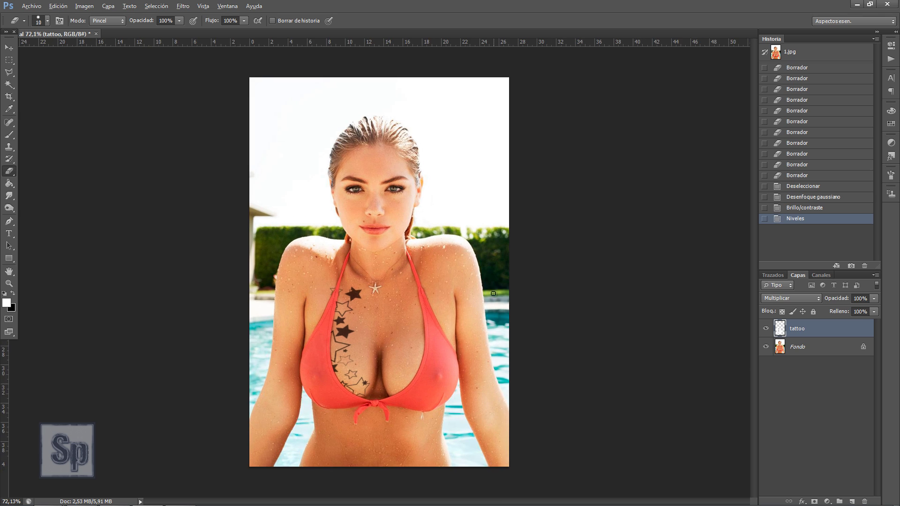
{"action": "scroll", "coordinate": [540, 287], "scroll_direction": "up", "scroll_amount": 1}
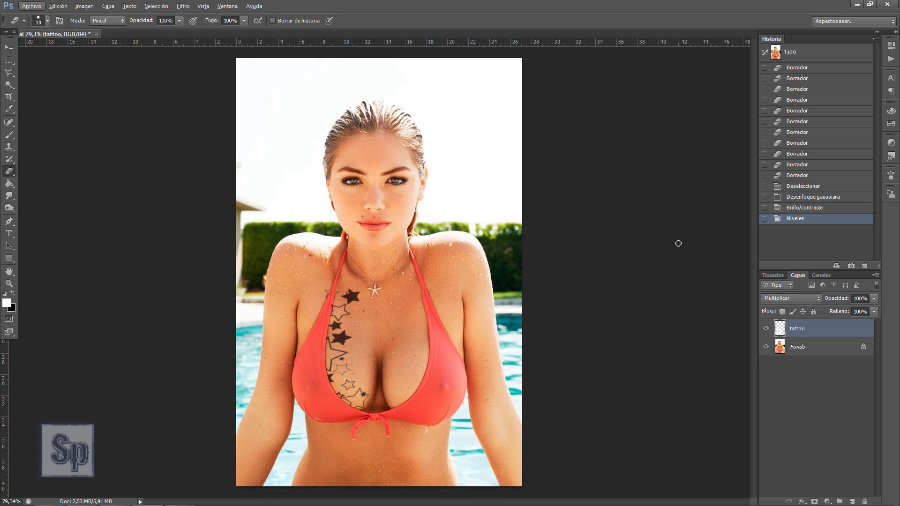